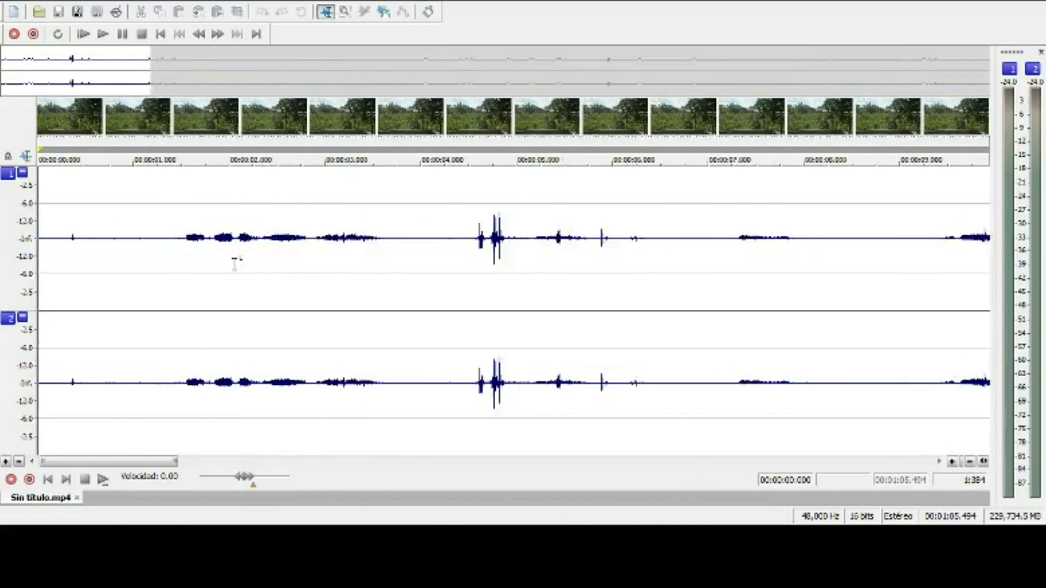
- Play the clip's audio from the start and jump through several points up to about 30 seconds to review its level
scroll(234, 262, "down", 3)
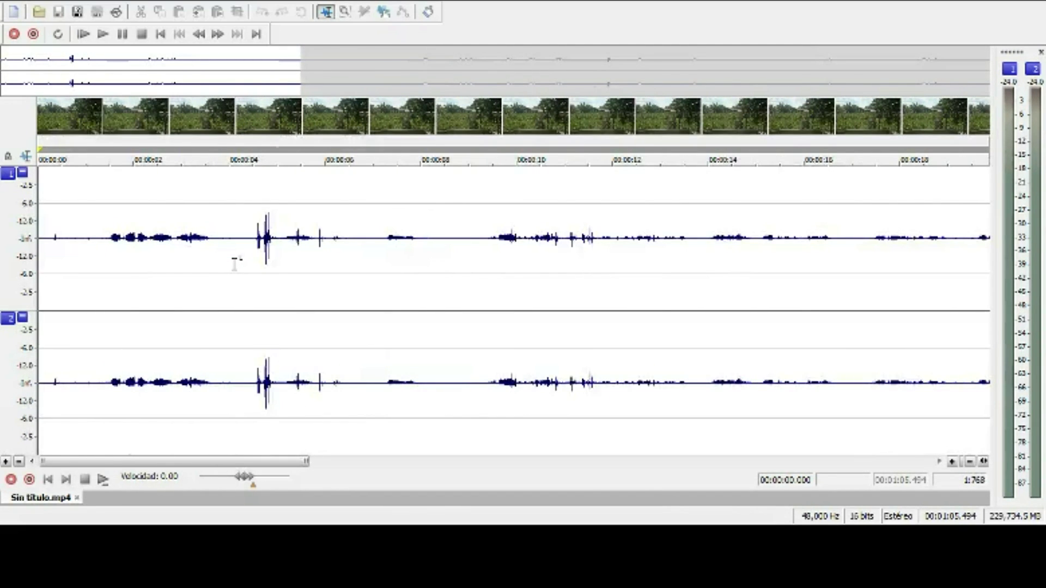
key("space")
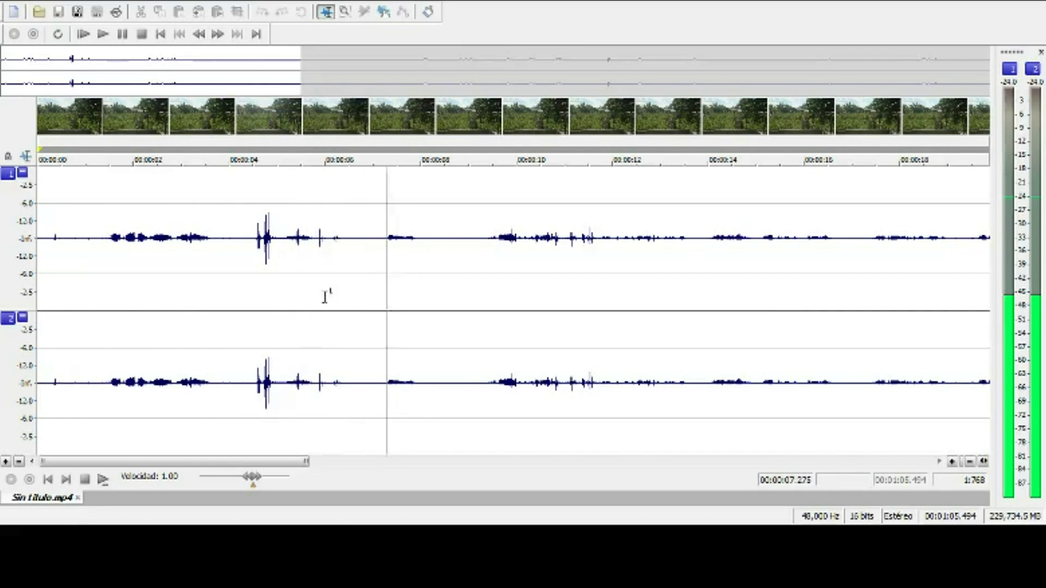
scroll(482, 332, "down", 1)
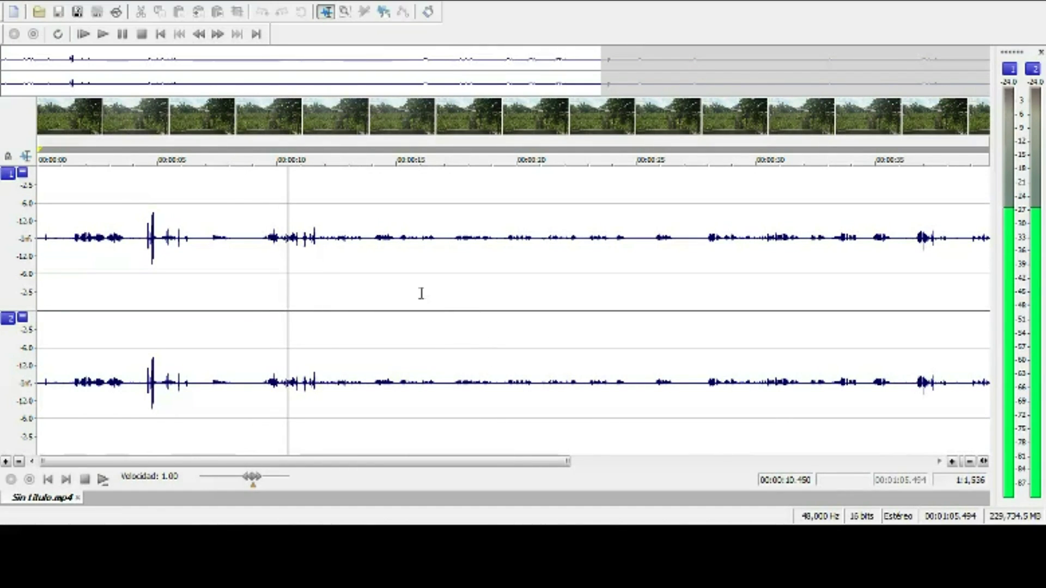
left_click(412, 334)
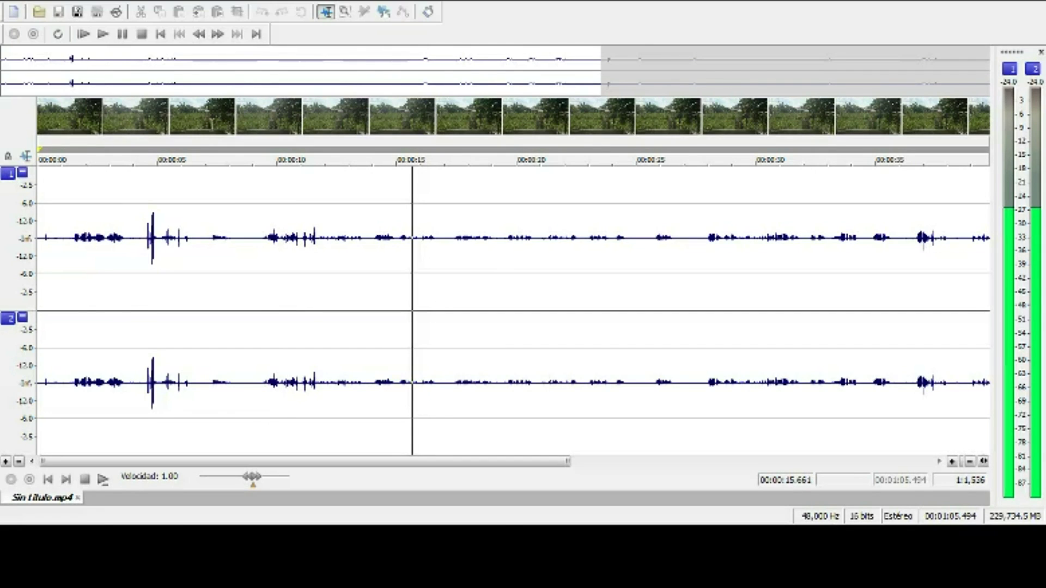
left_click(491, 264)
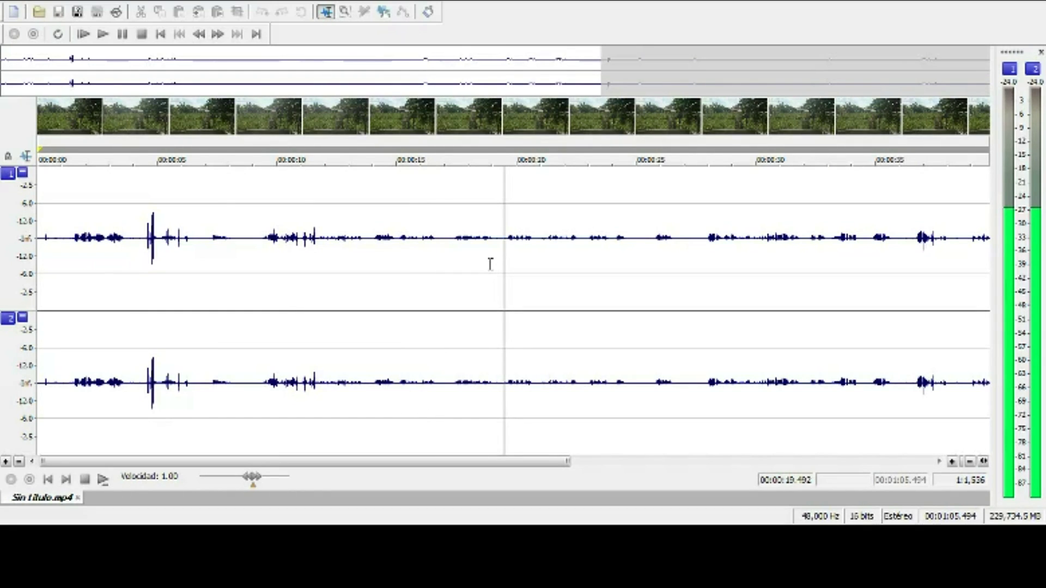
left_click(587, 264)
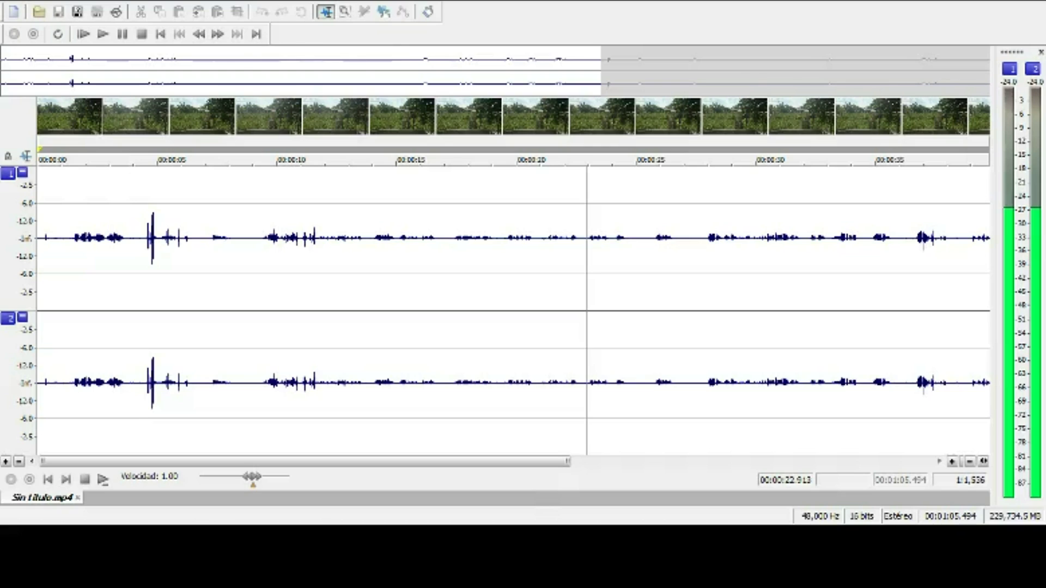
key("Page_Down")
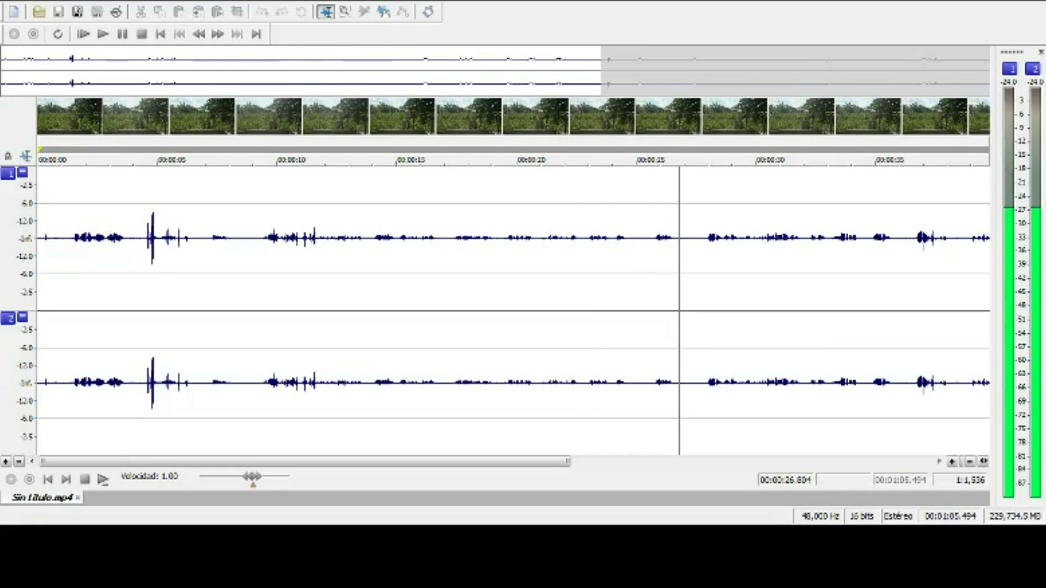
key("Page_Down")
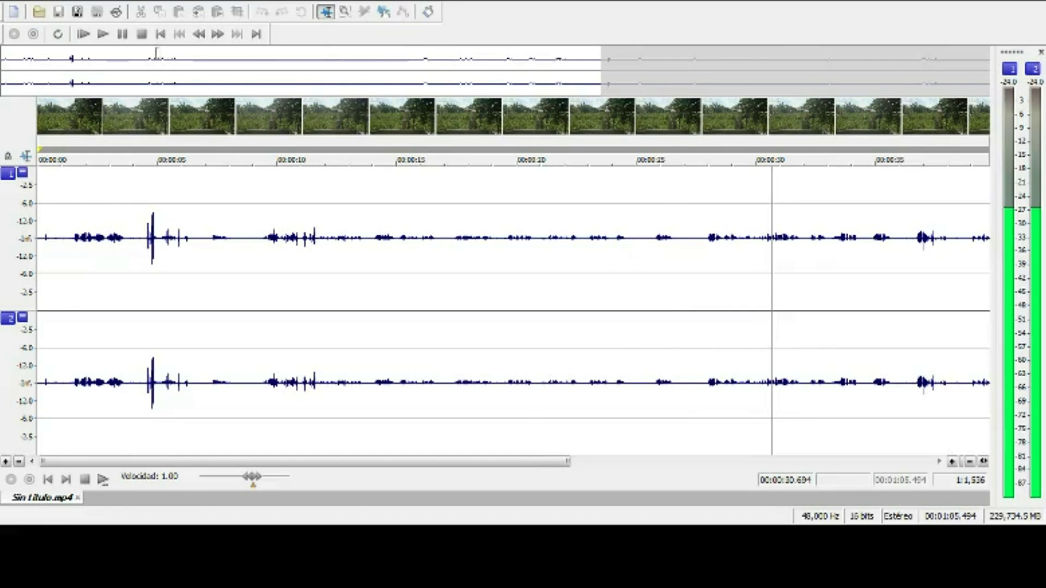
key("Page_Down")
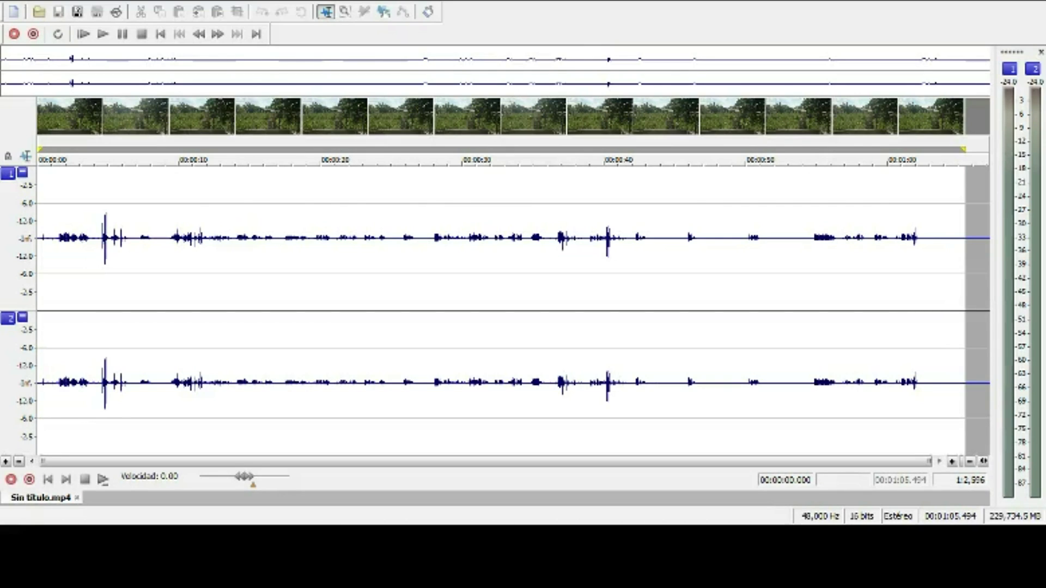
- Select the stretch of both channels from 00:00:25.744 to 00:00:28.000
left_click(430, 242)
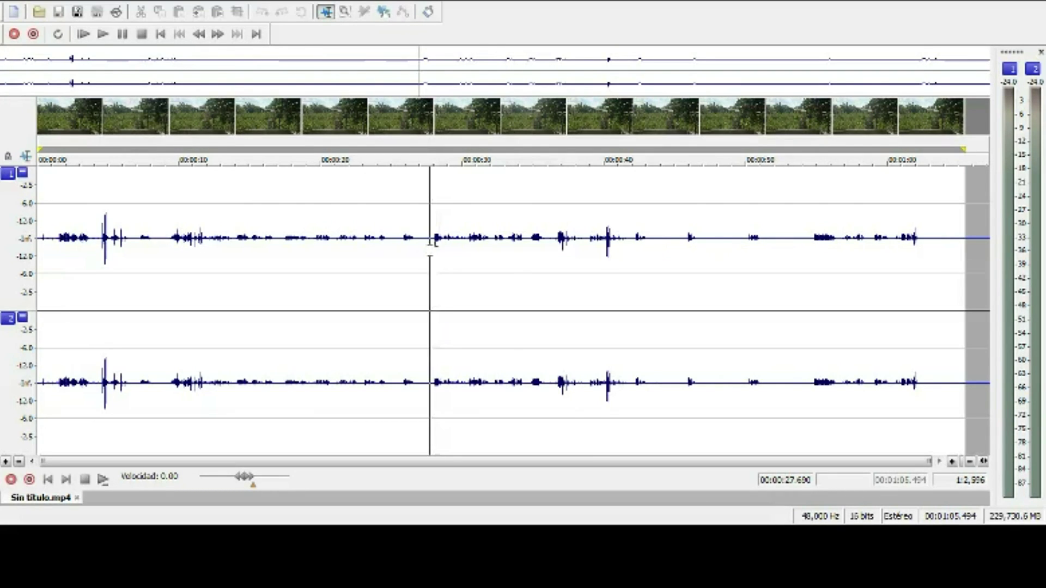
scroll(431, 248, "up", 2)
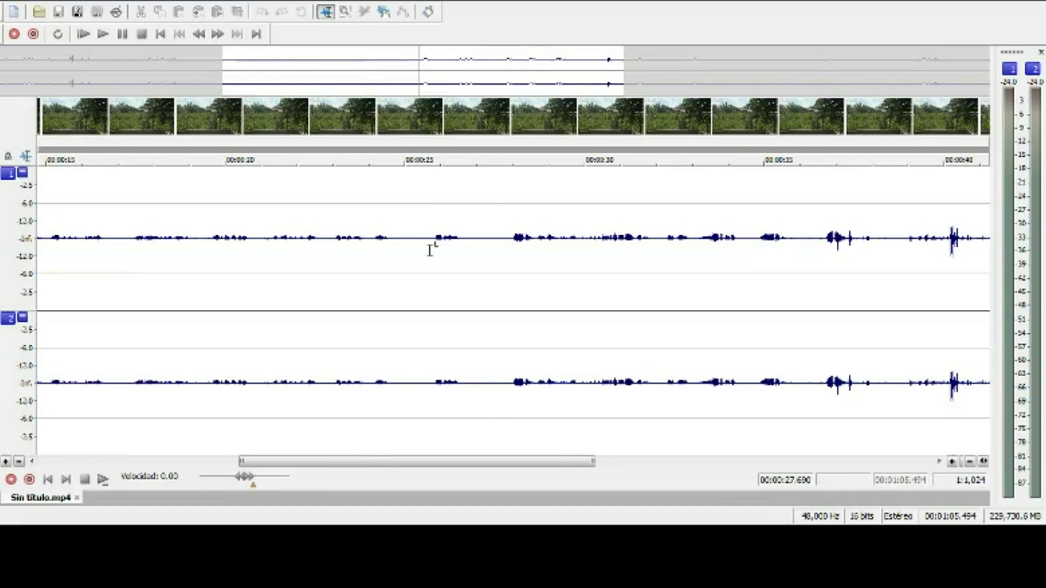
key("Up")
key("Up")
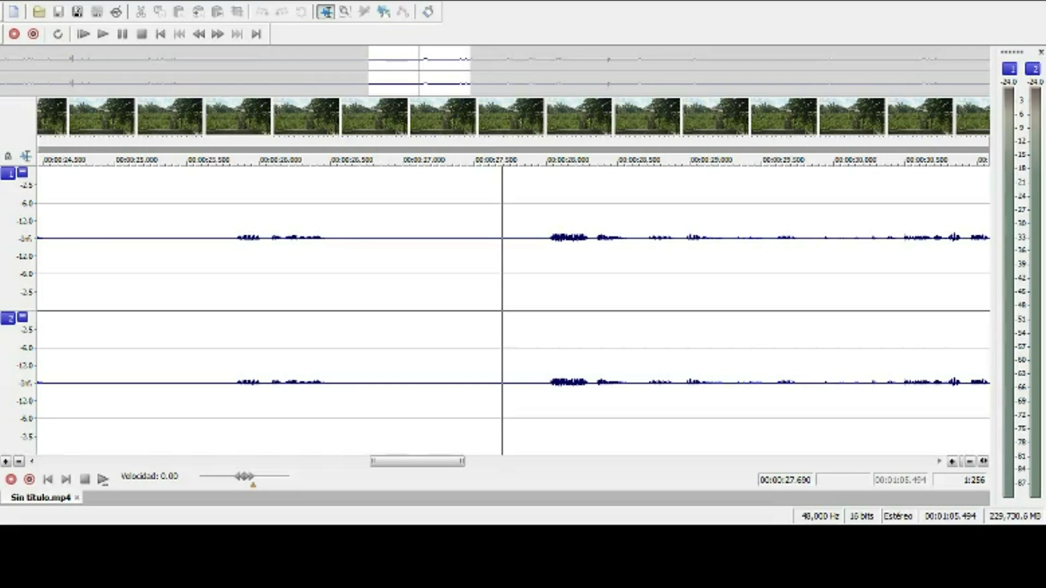
left_click_drag(549, 207, 223, 358)
left_click(223, 355)
left_click_drag(223, 320, 536, 354)
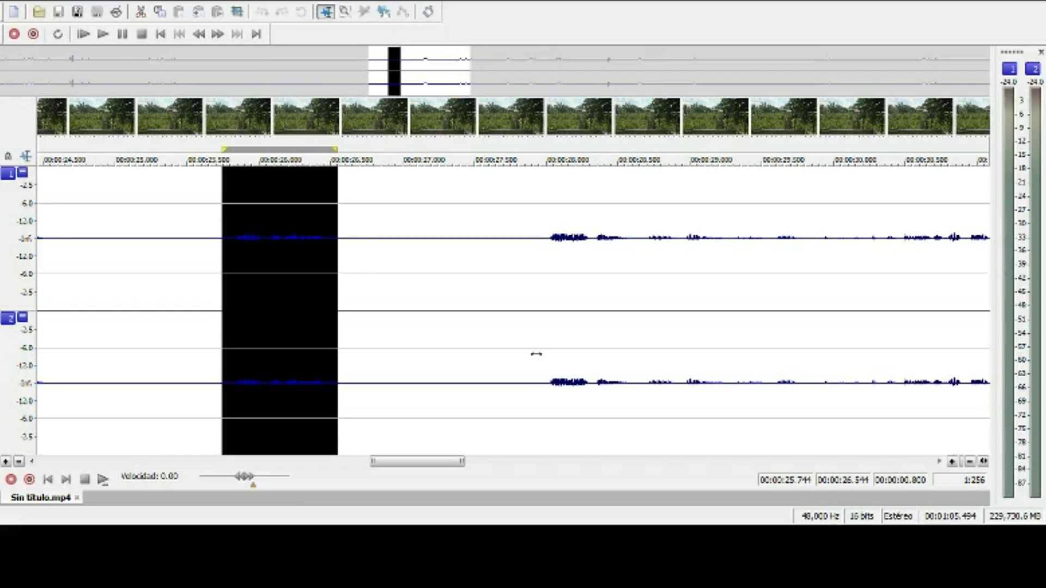
left_click_drag(536, 354, 543, 358)
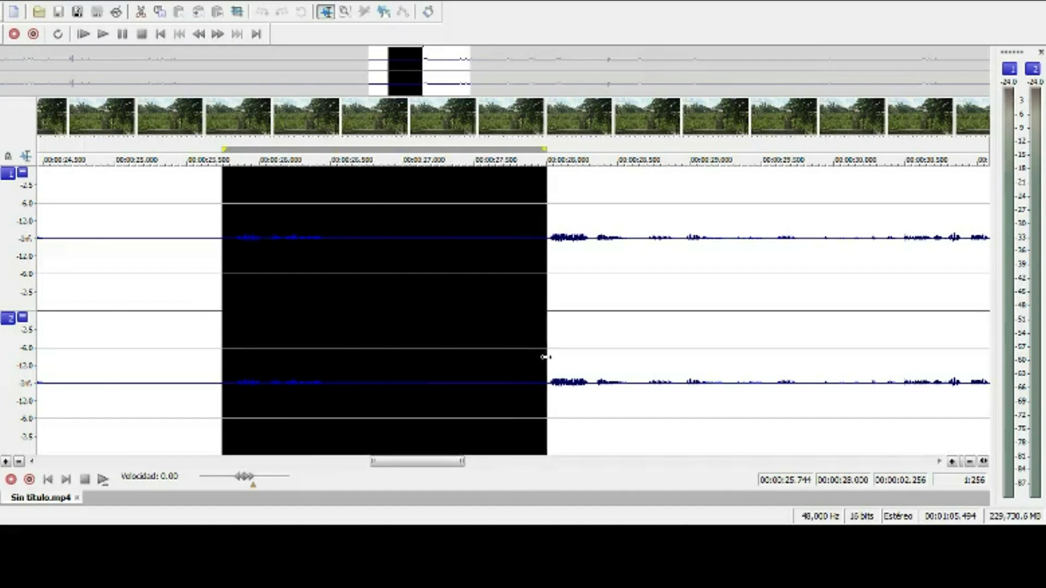
- Listen to the selected passage twice and stop playback around 27.3 seconds
key("space")
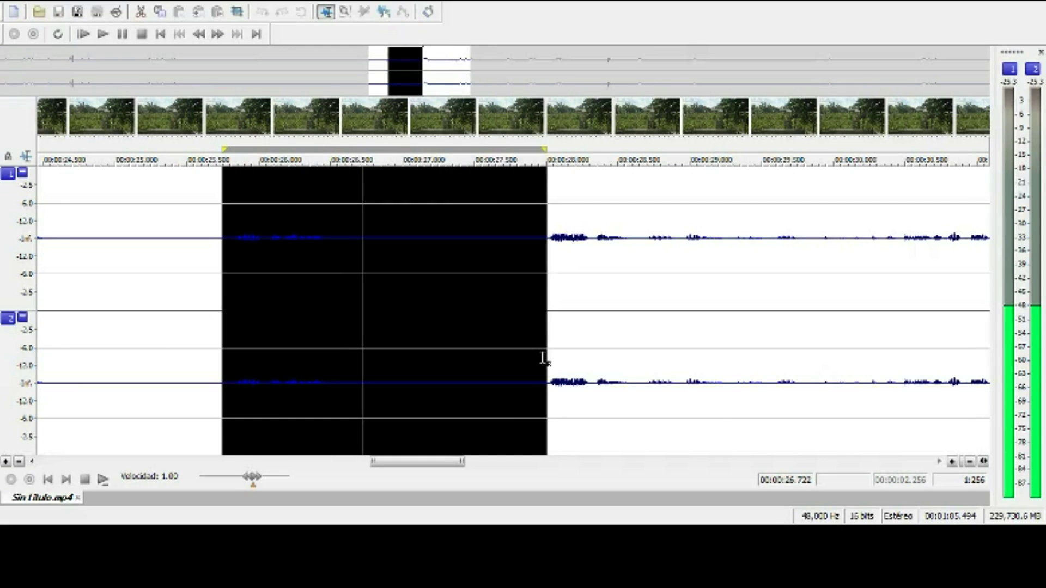
key("space")
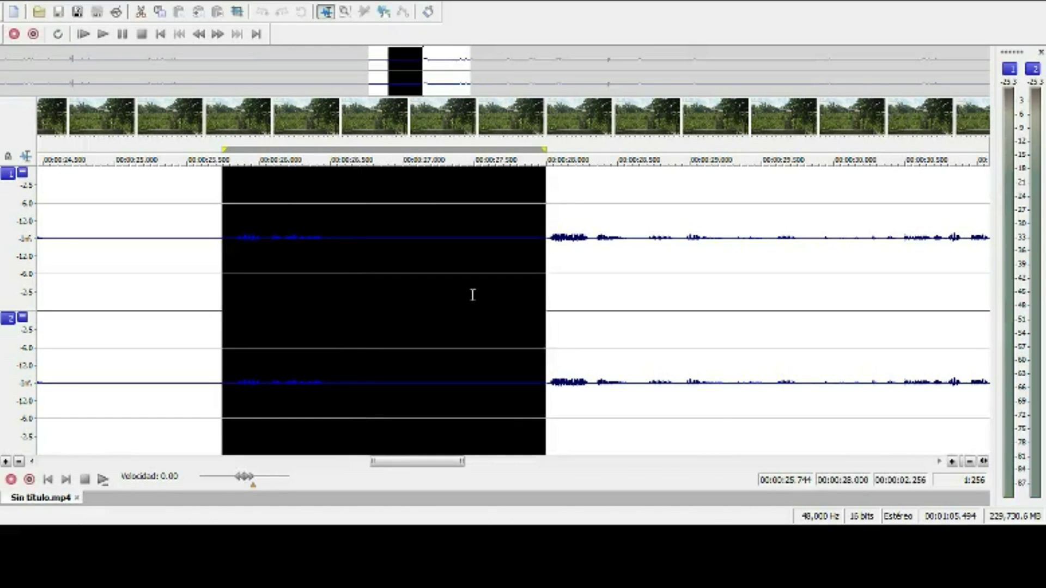
scroll(471, 294, "up", 1)
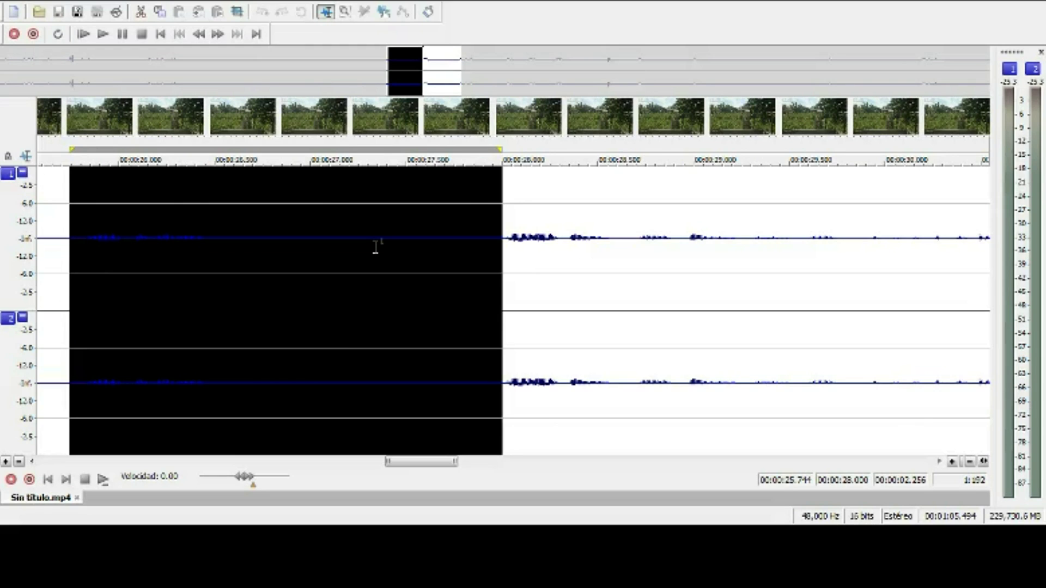
key("space")
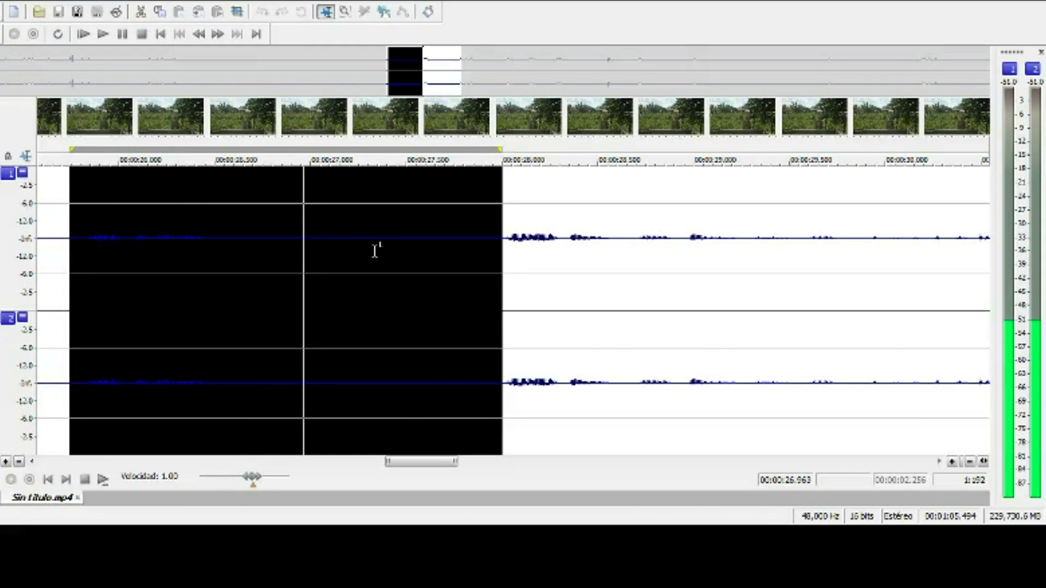
left_click(371, 284)
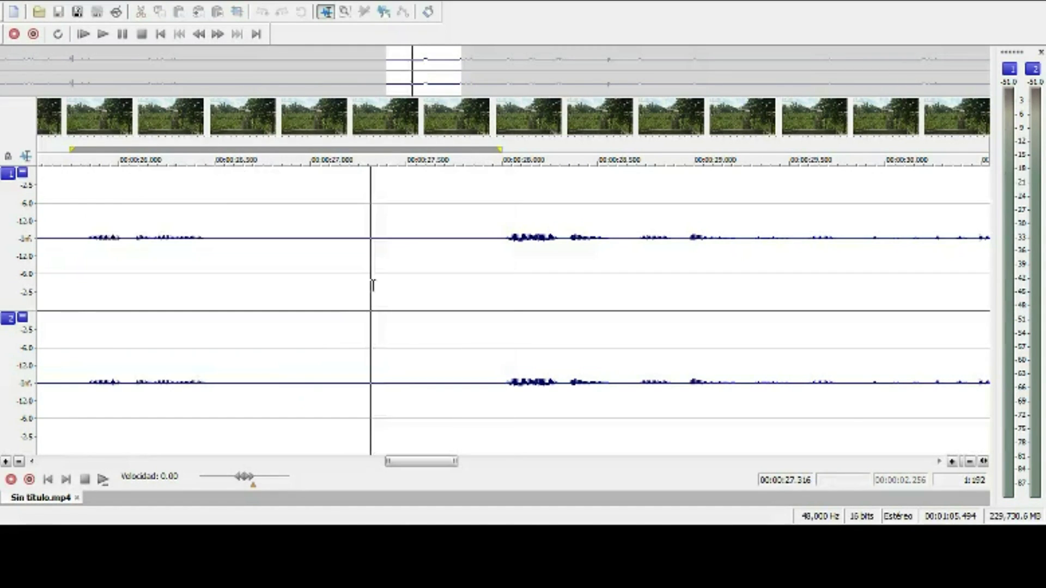
- Select the quiet stretch from 00:00:27.244 to 00:00:28.044 and raise its level with the Volume effect
left_click(358, 285)
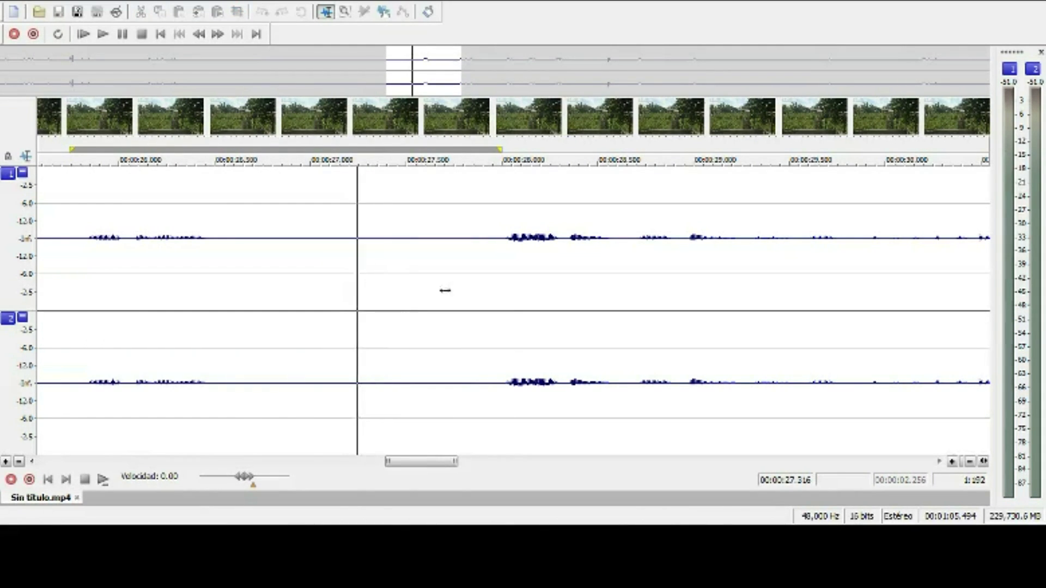
left_click(509, 296, "shift")
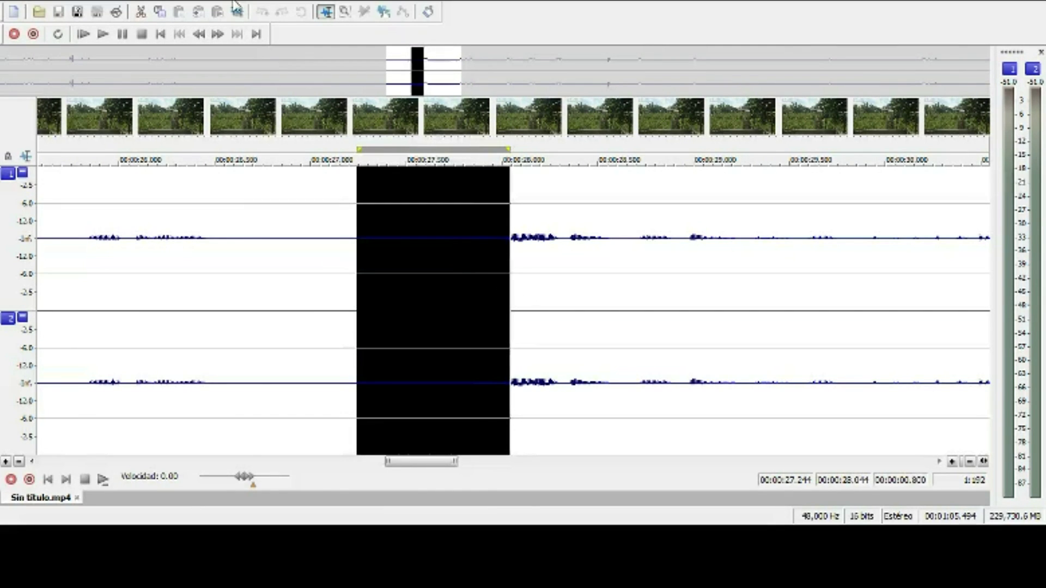
left_click(266, 241)
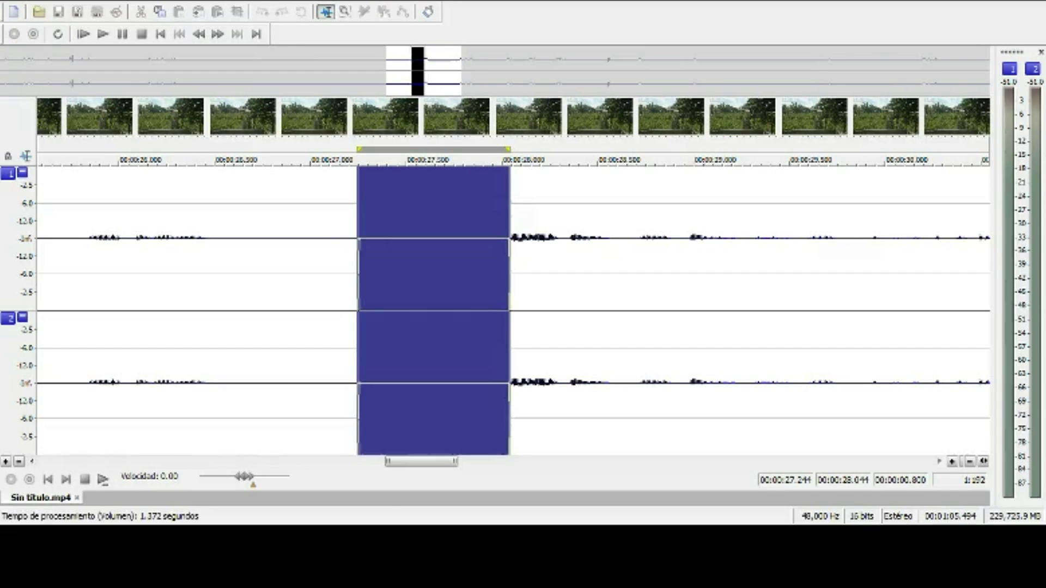
key("space")
key("Return")
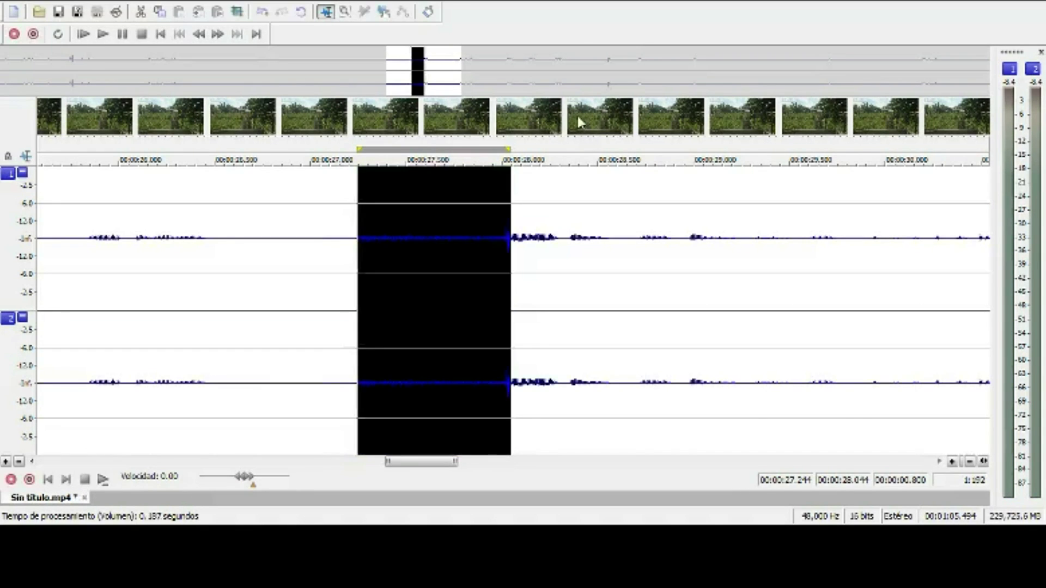
- Play the amplified selection twice to check how the background noise sounds
key("space")
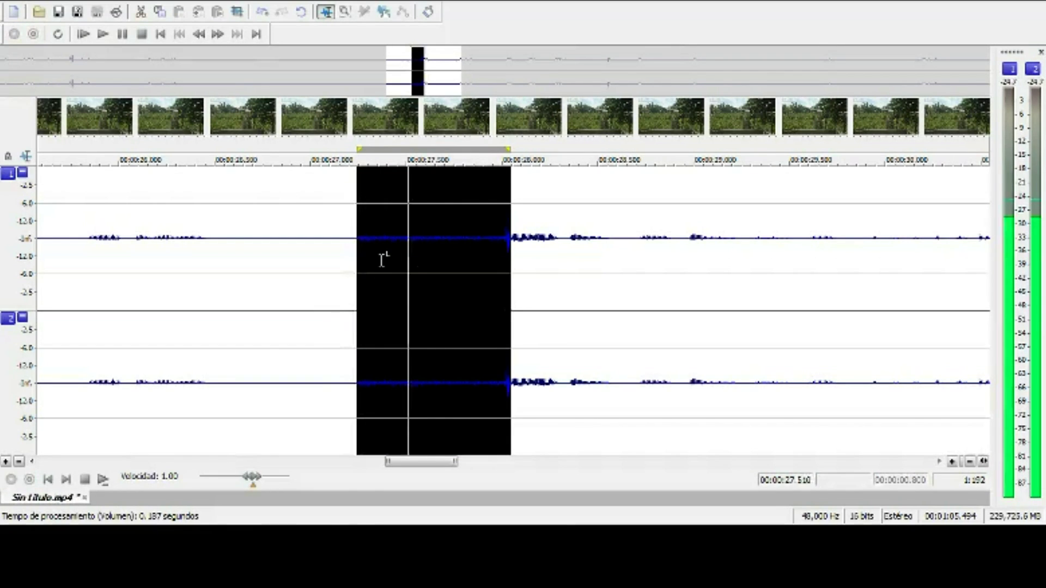
key("space")
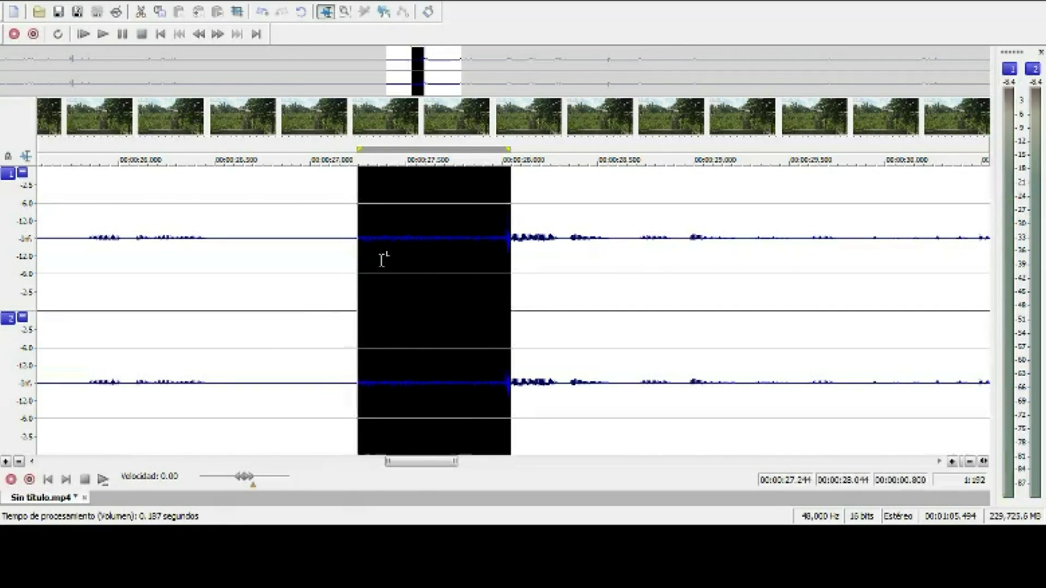
key("space")
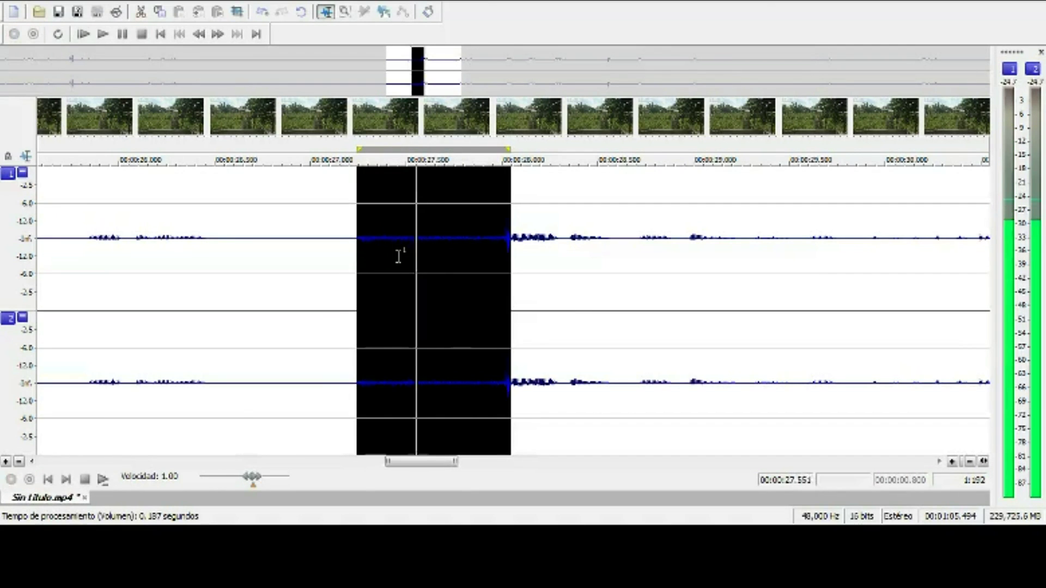
key("space")
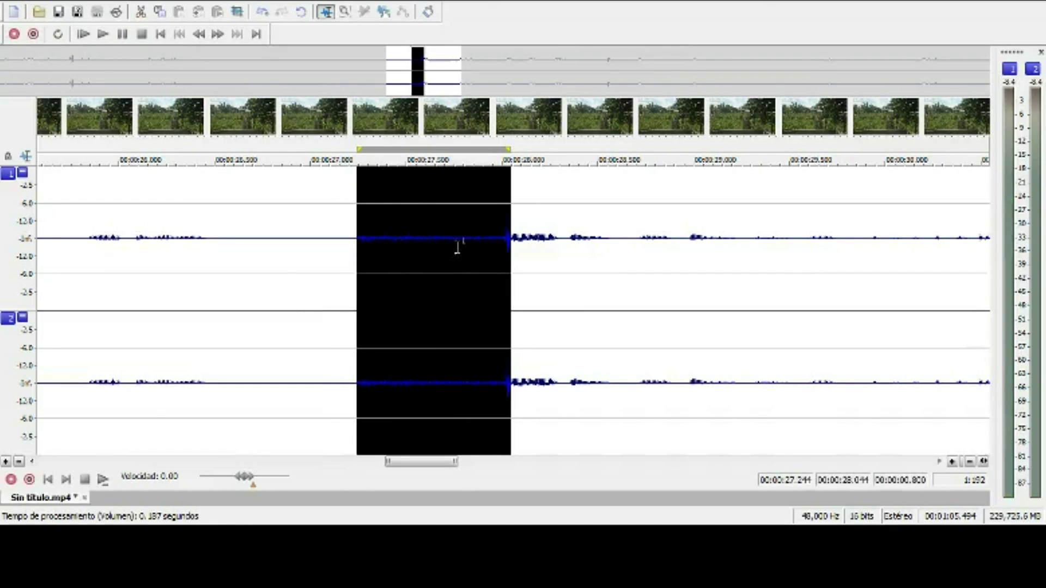
- Narrow the selection to 00:00:27.516 through 00:00:28.004, audition it, and amplify it again with the Volume effect
left_click(442, 242)
left_click_drag(453, 241, 501, 345)
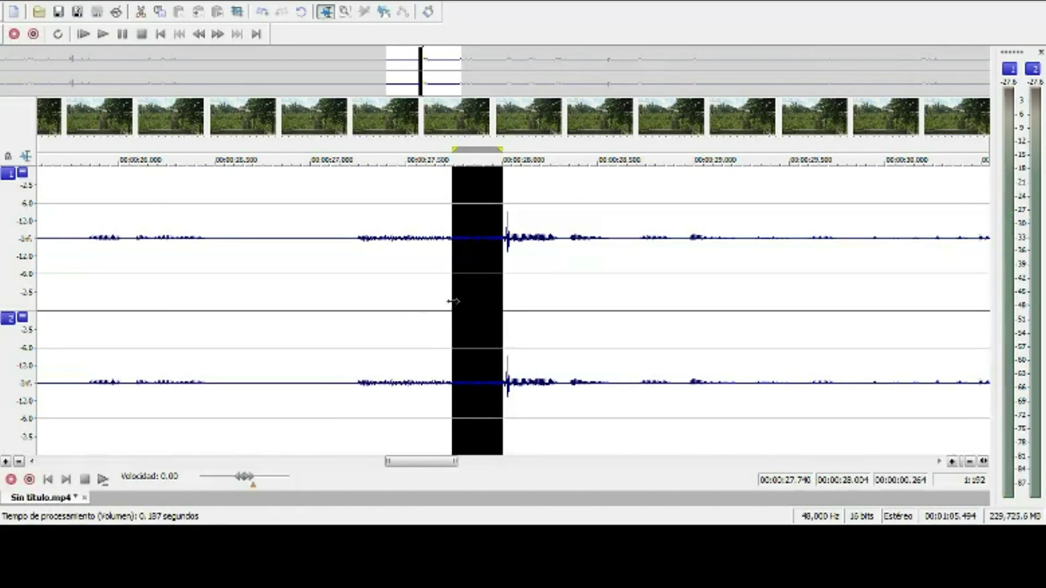
left_click_drag(427, 302, 426, 299)
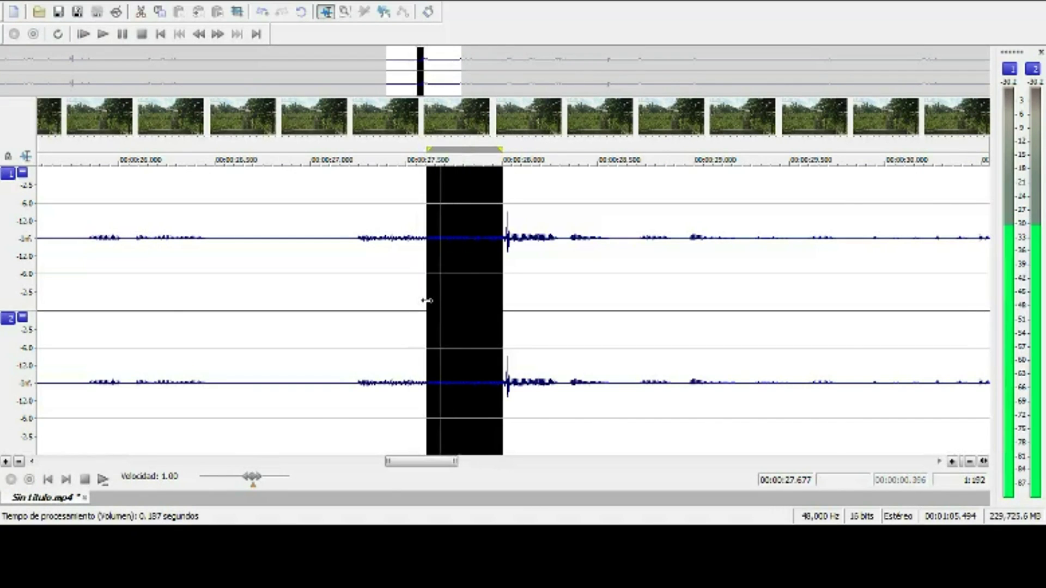
key("space")
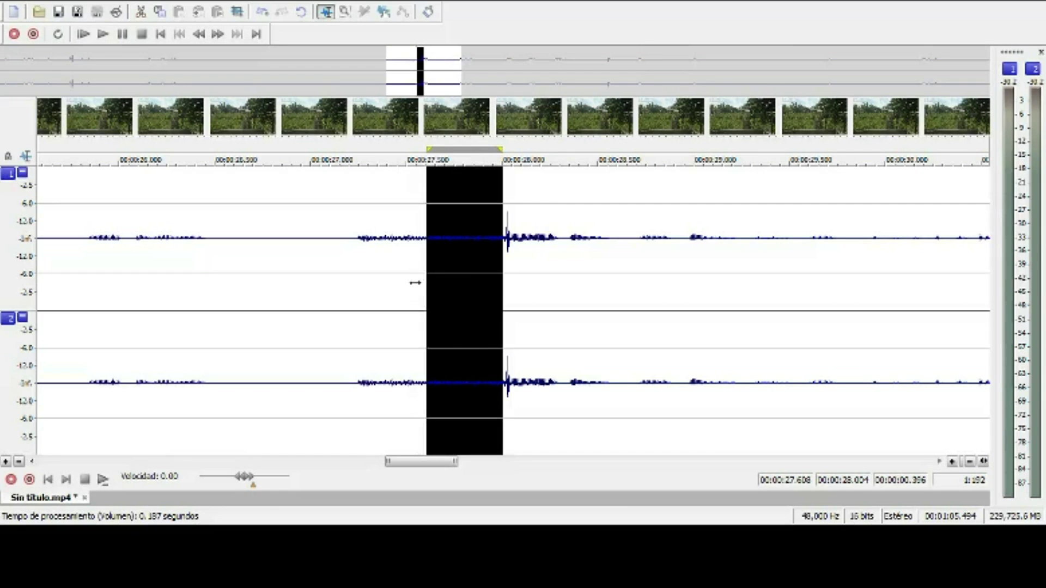
left_click_drag(407, 281, 409, 281)
key("space")
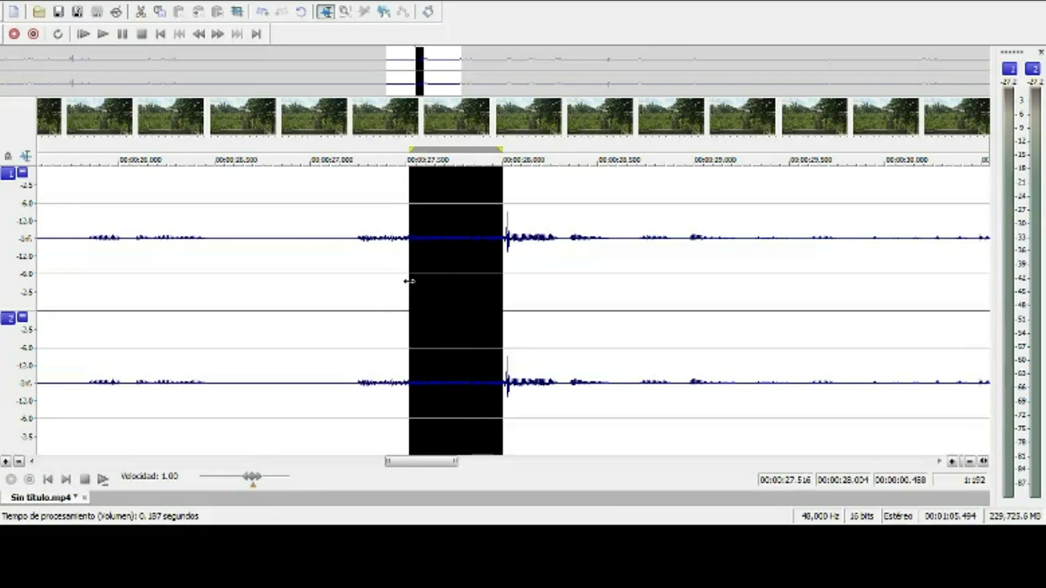
left_click(236, 1)
left_click(258, 245)
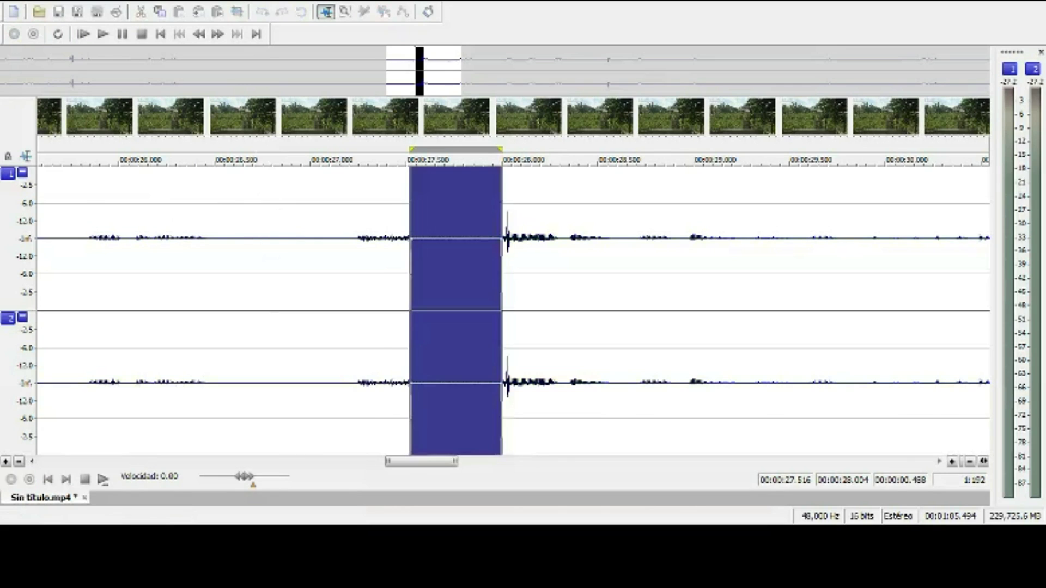
key("space")
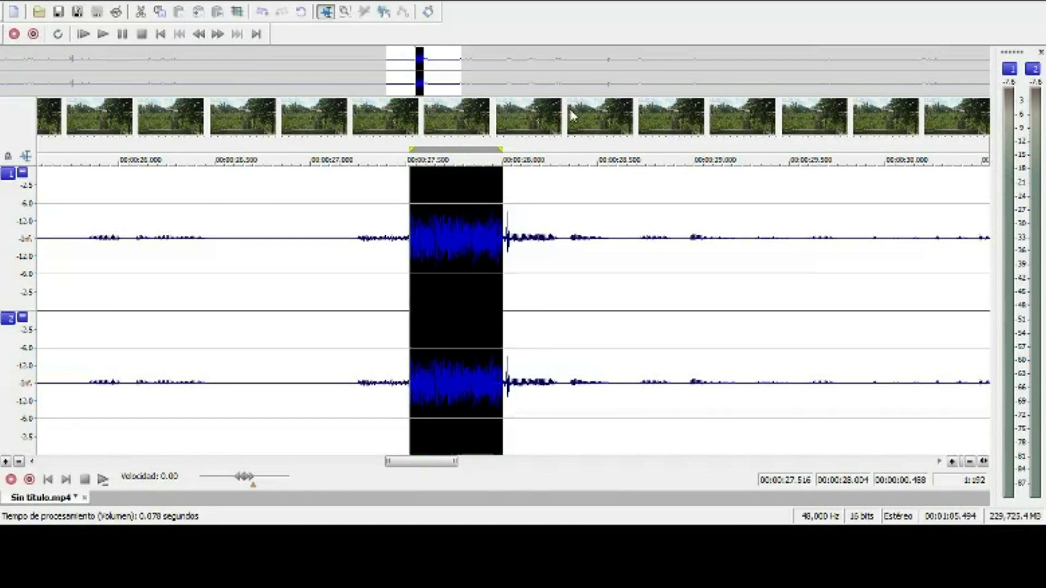
- Play the audio from just before the 26-second mark to compare the speech with the amplified noise
left_click(385, 240)
left_click(347, 240)
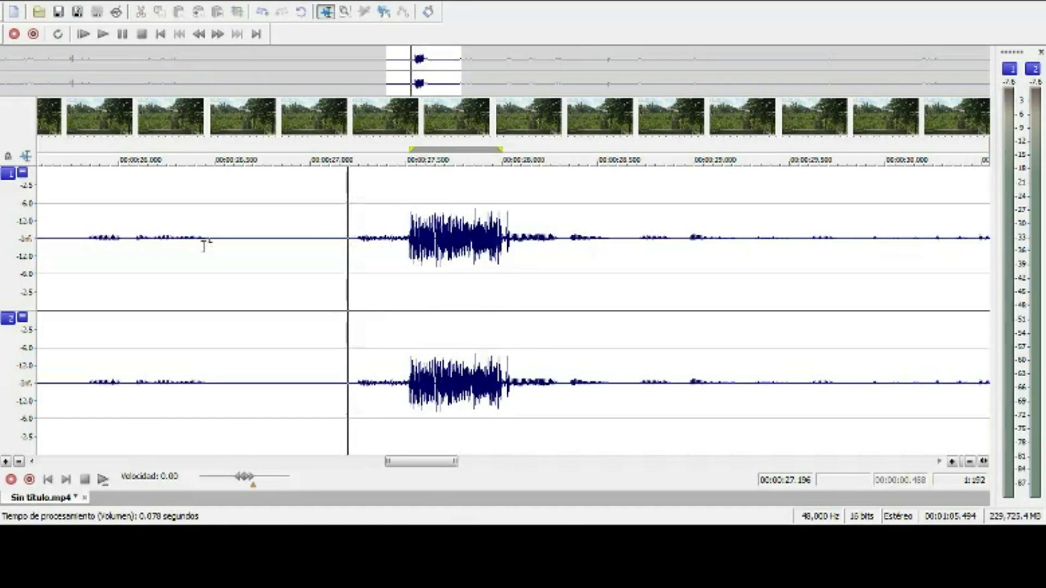
left_click(85, 254)
key("space")
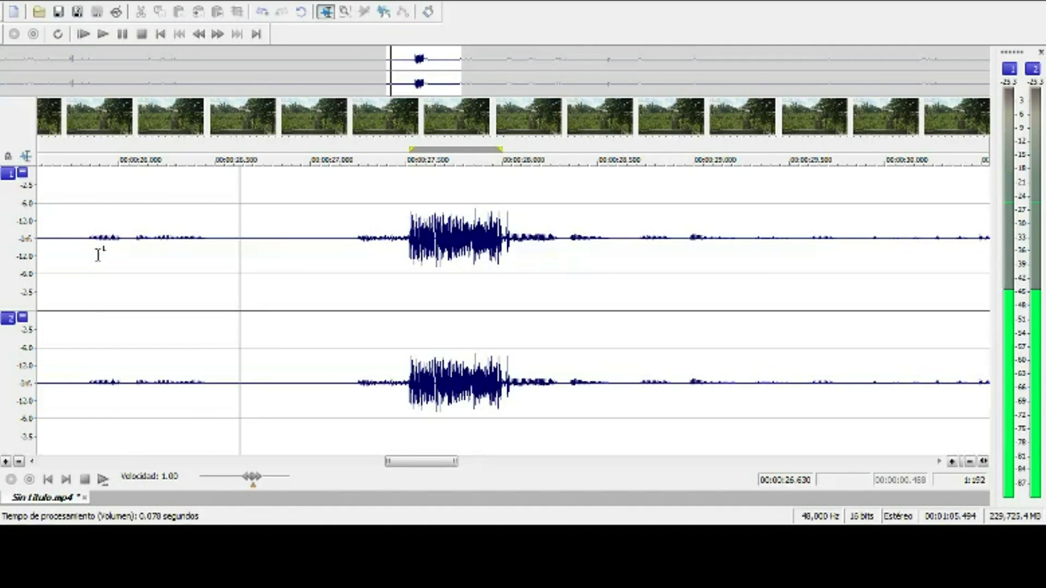
- Replay the audio from just before the 26-second mark and stop playback
key("space")
key("space")
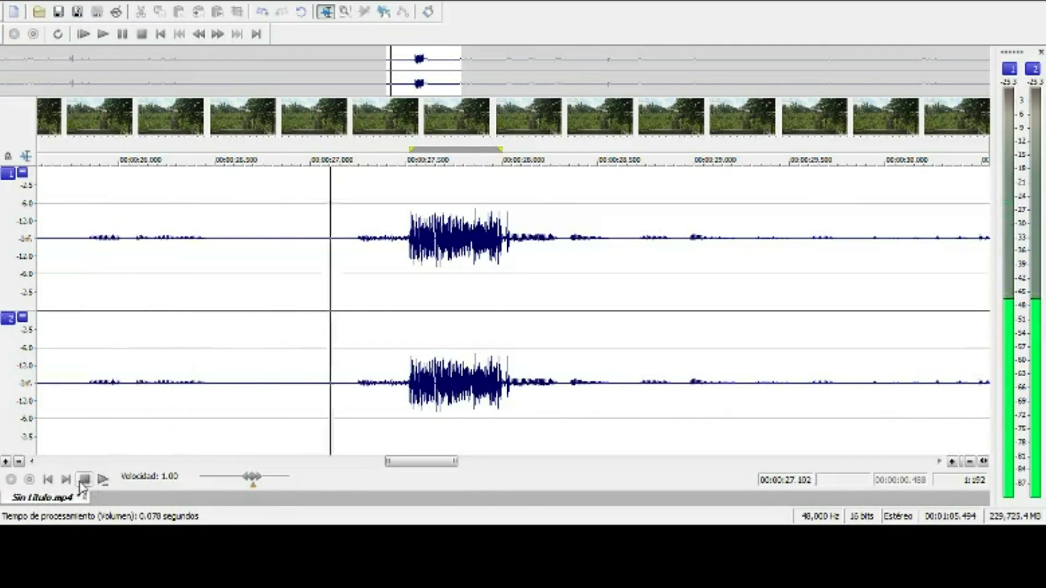
left_click(83, 479)
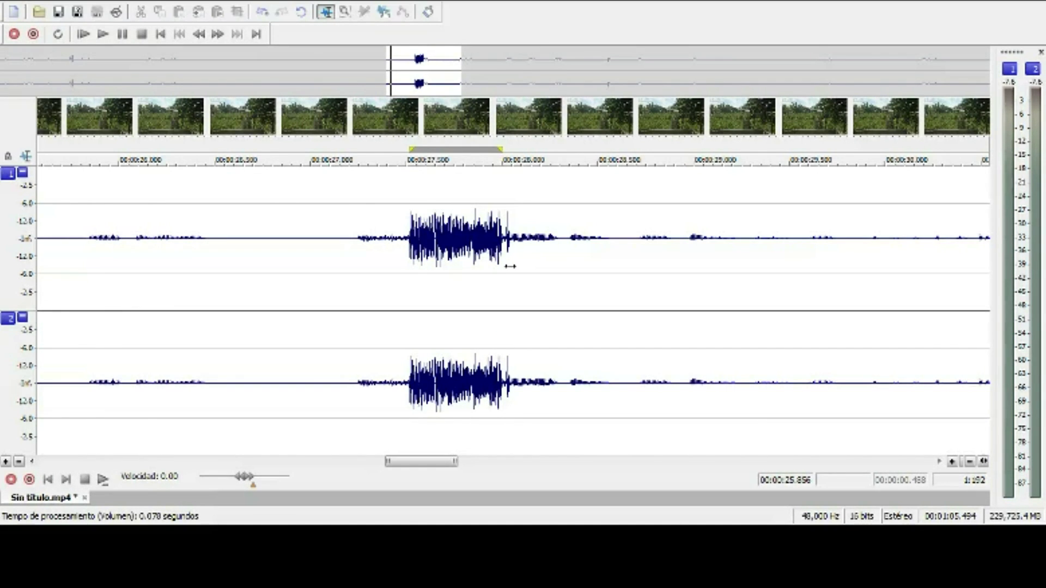
- Copy the audio from 00:00:25.808 to 00:00:28.044, including the amplified noise, and paste it into a new sound file
left_click_drag(510, 267, 512, 277)
left_click_drag(512, 297, 510, 315)
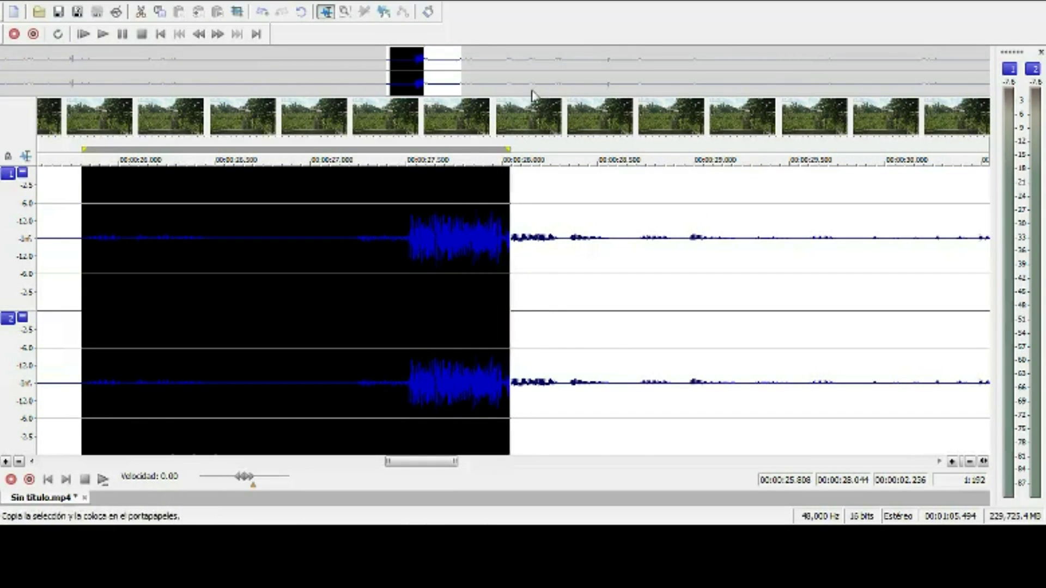
left_click(42, 13)
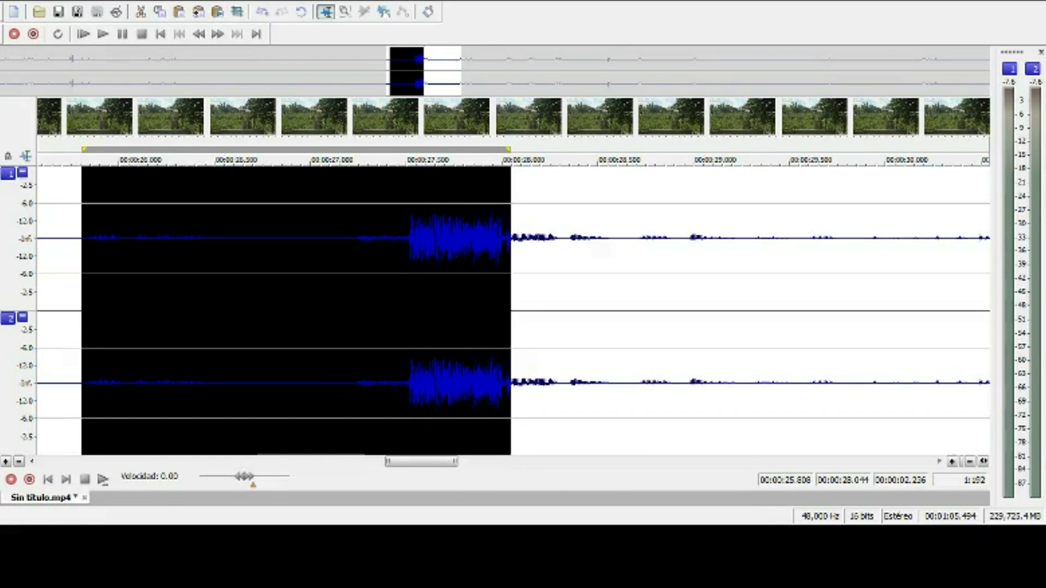
left_click(685, 144)
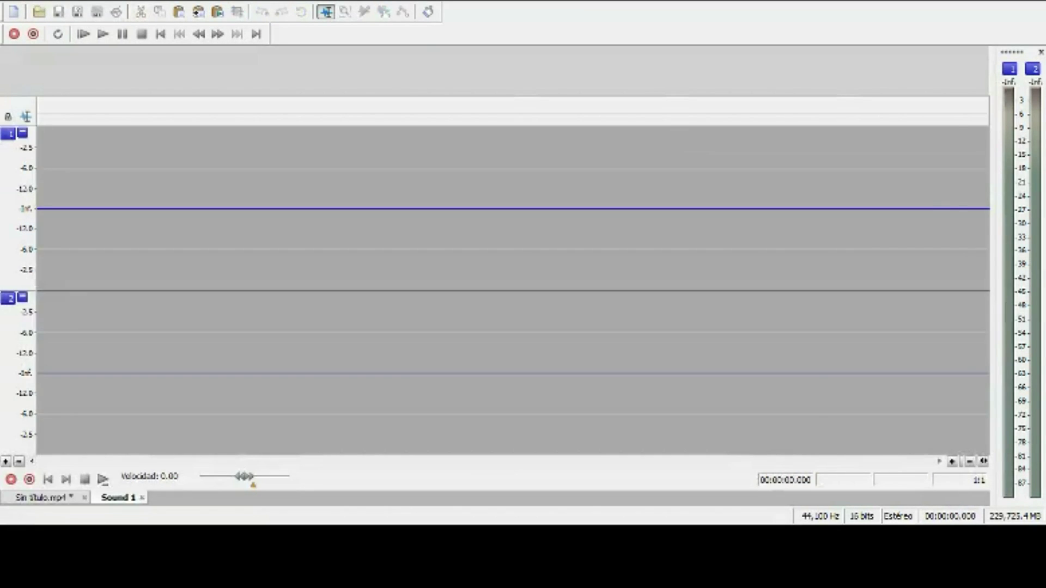
key("ctrl+v")
- Play the pasted excerpt from its start and replay it to compare the speech with the amplified noise
key("space")
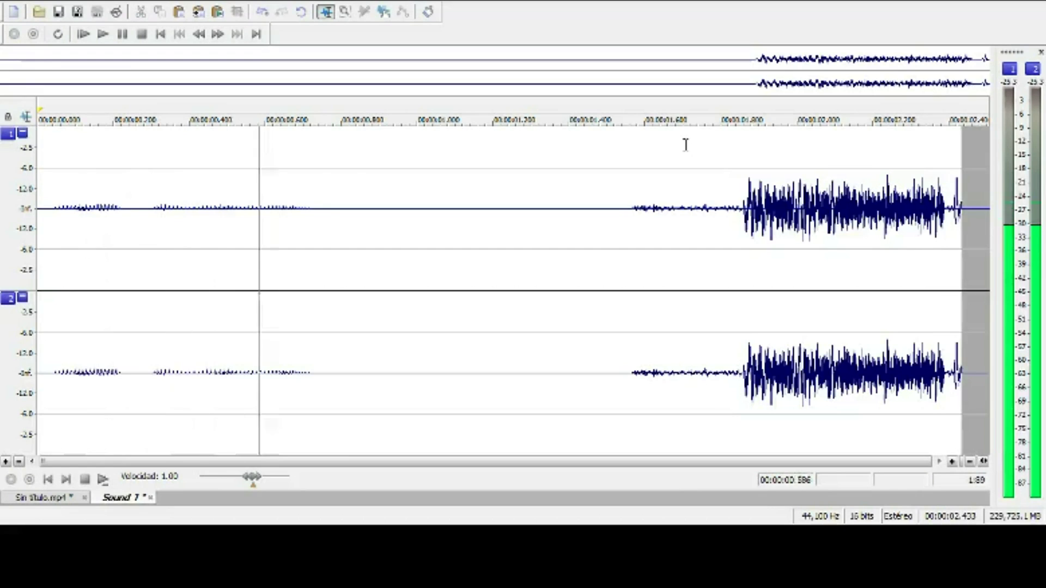
key("space")
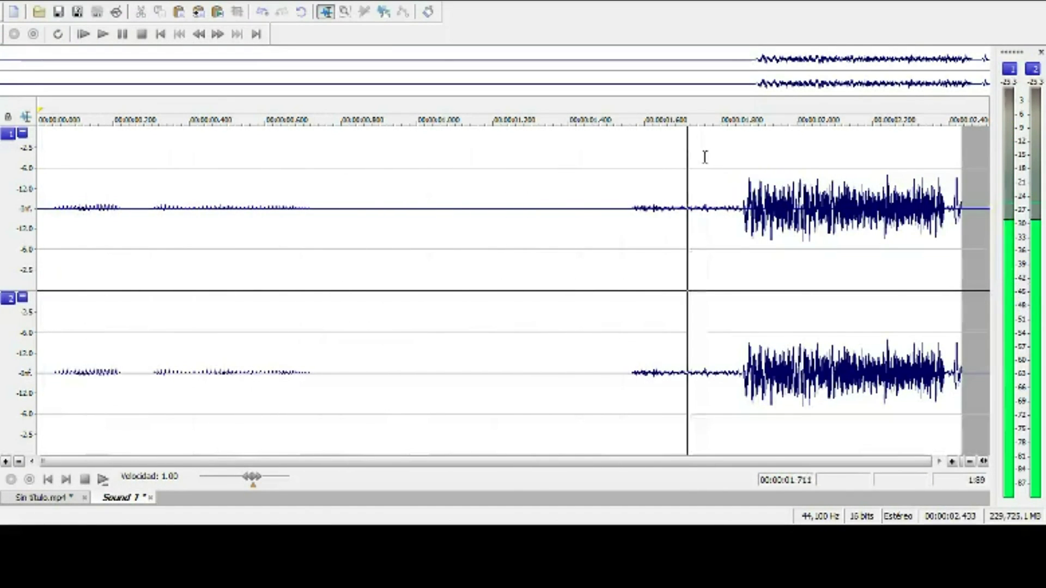
key("space")
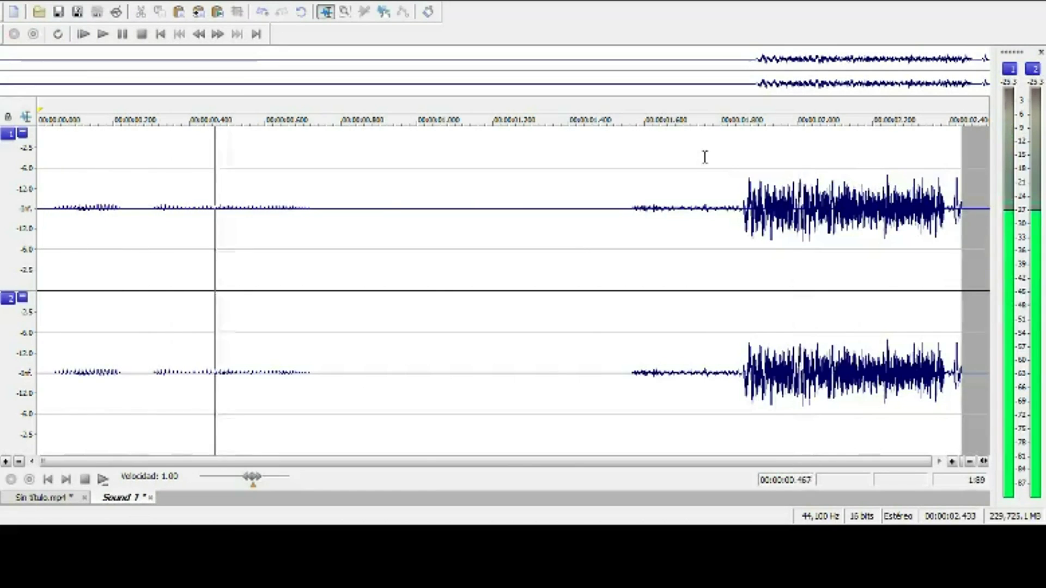